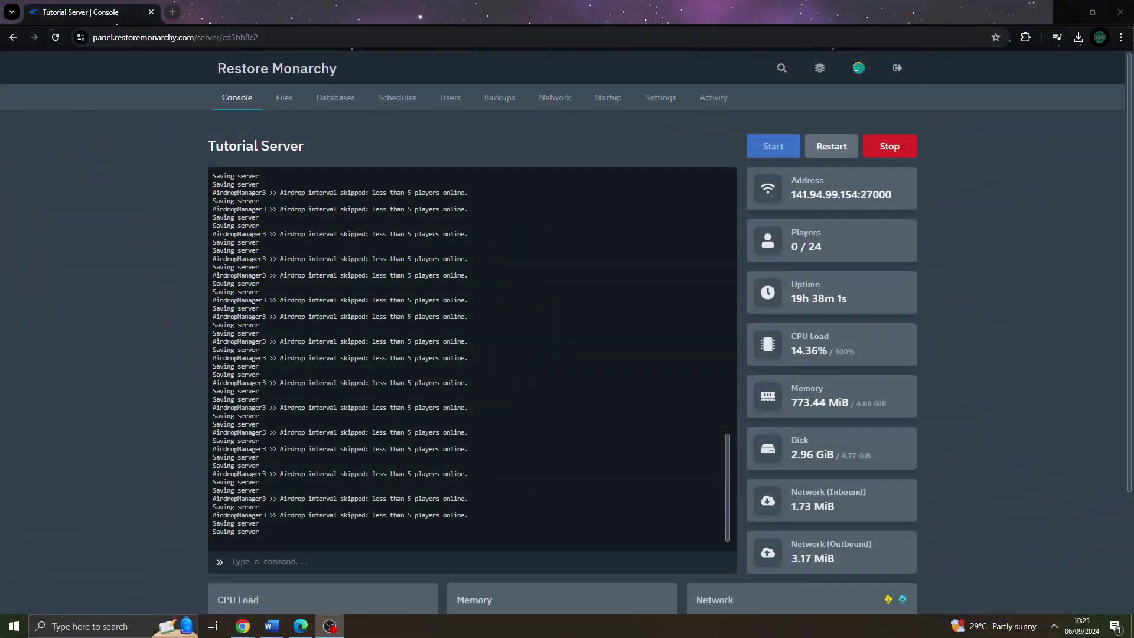
Find the free Teleportation plugin on the Restore Monarchy website by searching for "teleportation" and download its latest release
key(alt+Tab)
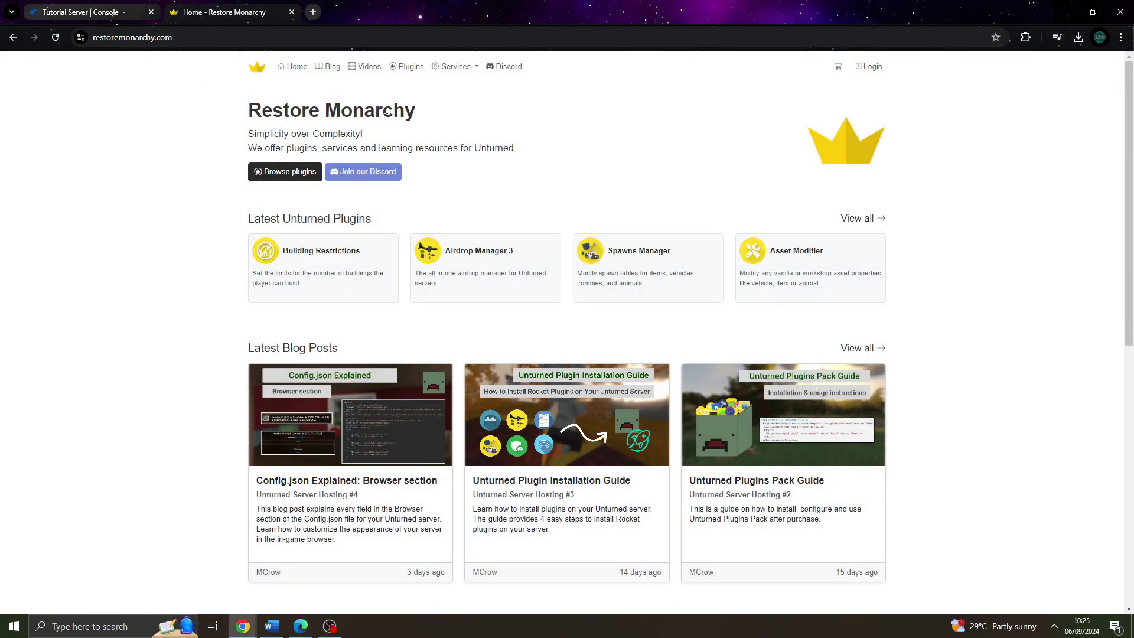
click(381, 114)
text(teleportation)
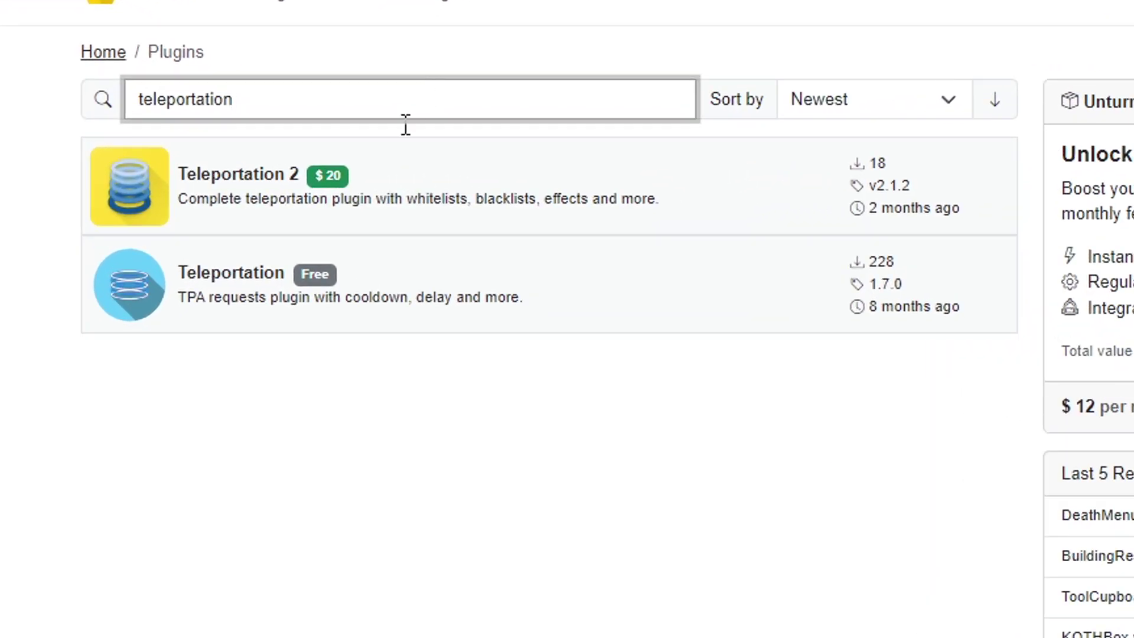
click(416, 290)
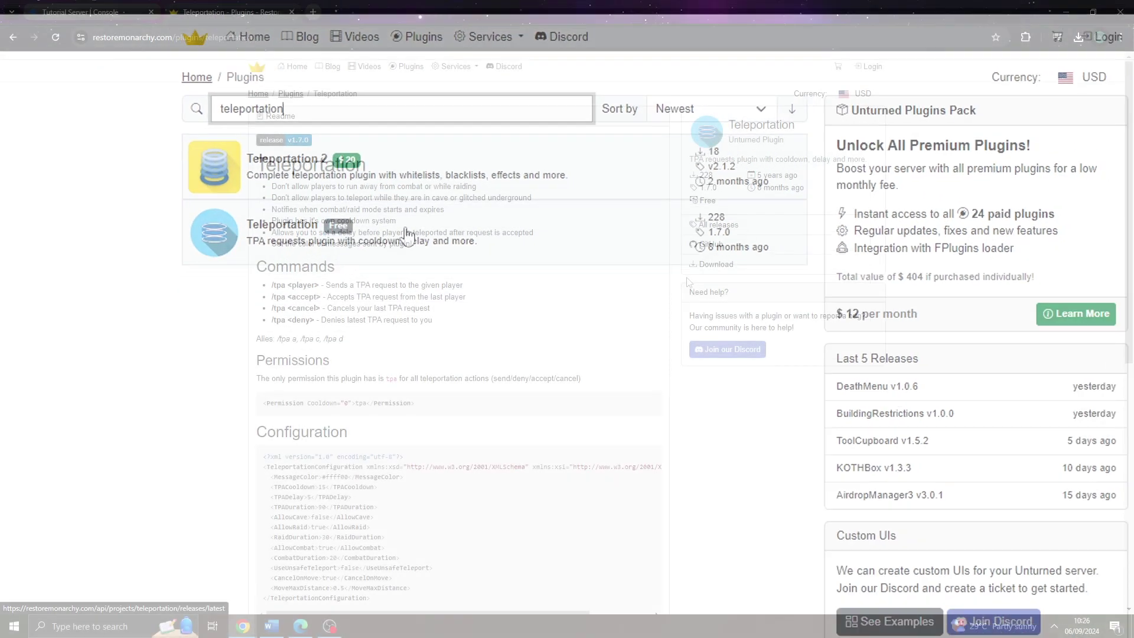
click(712, 264)
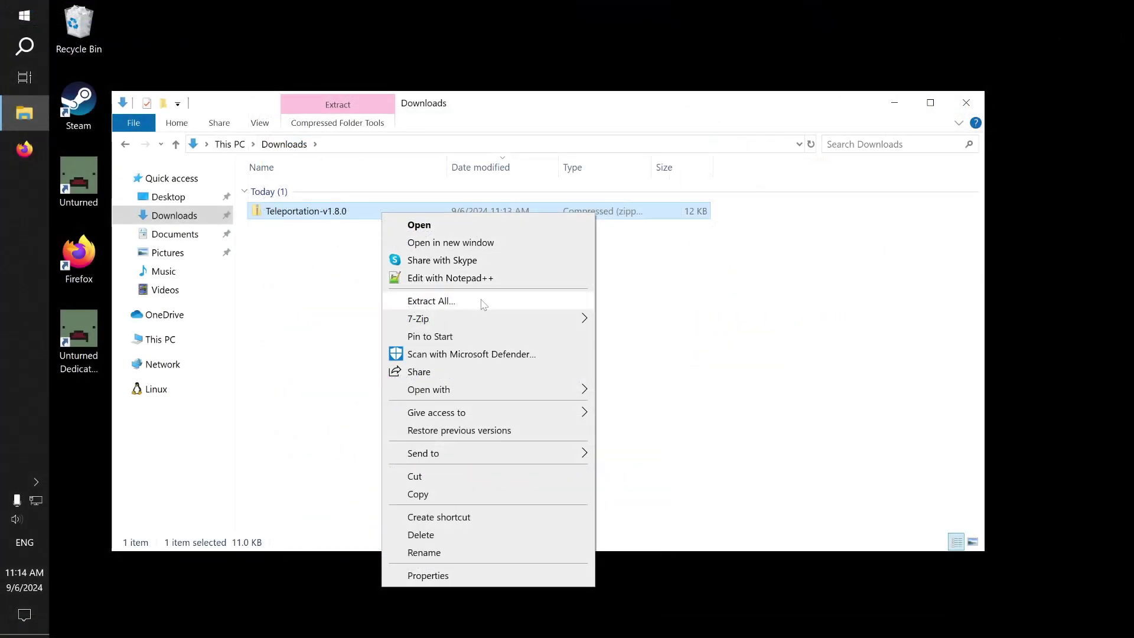
Extract the downloaded Teleportation archive in Downloads to the suggested folder and open the extracted Plugins folder
click(481, 303)
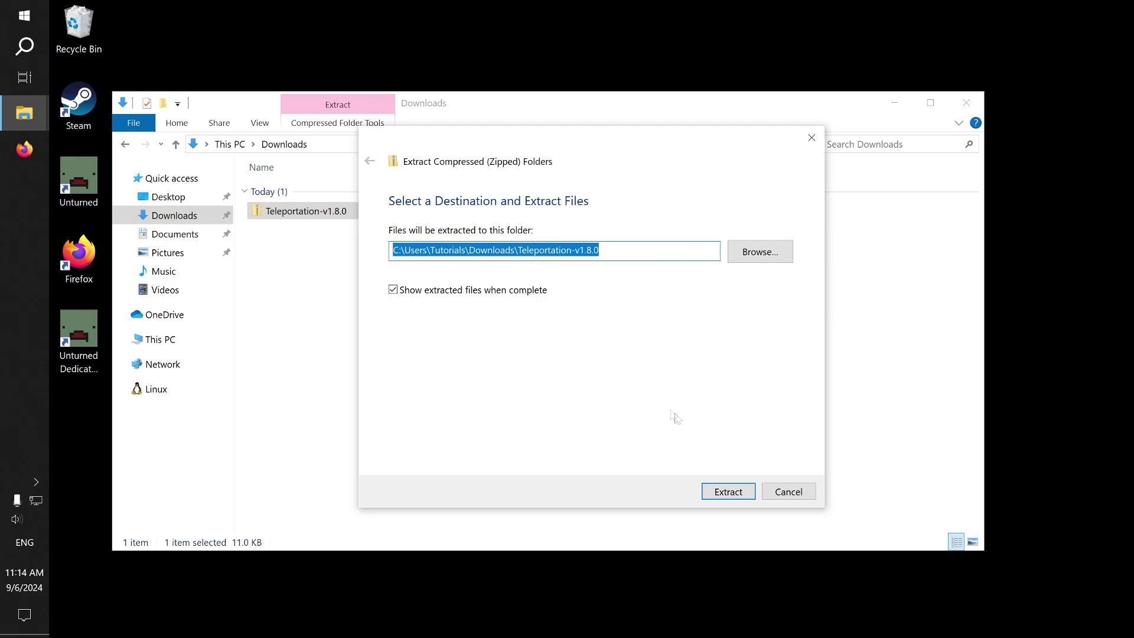
click(733, 495)
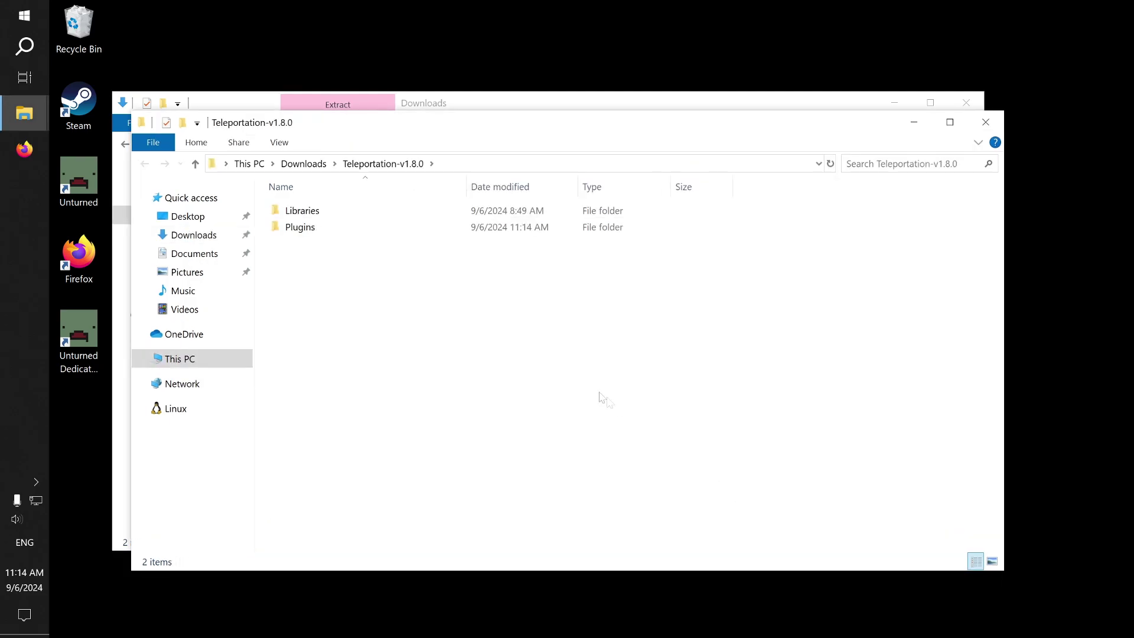
double_click(327, 227)
Upload Teleportation.dll to the server's Servers/unturned/Rocket/Plugins directory
click(284, 296)
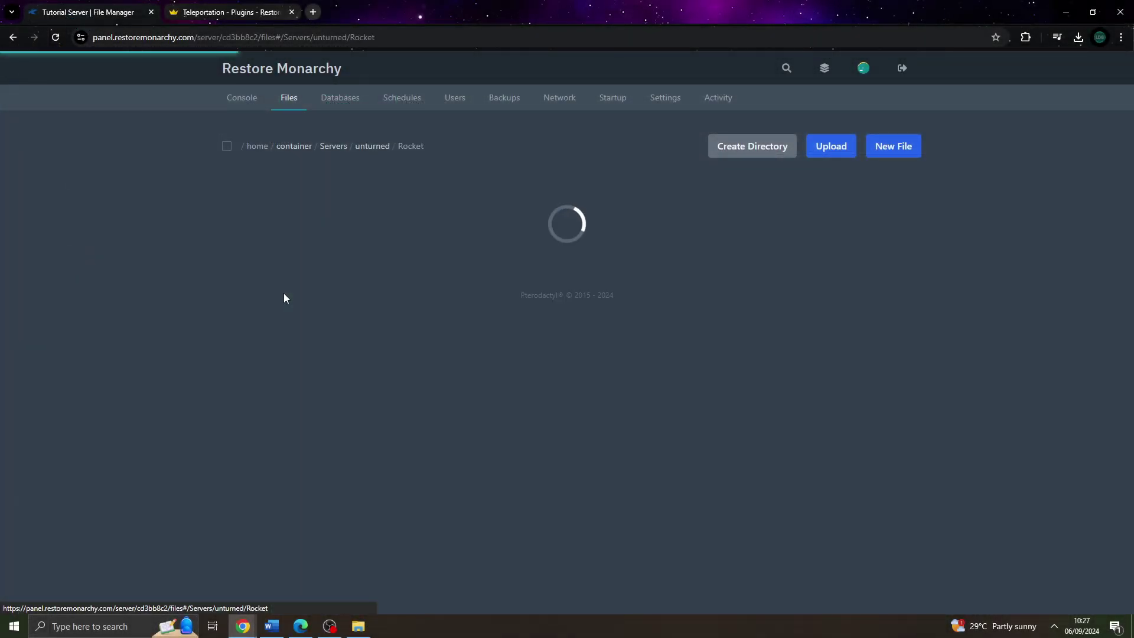
click(282, 244)
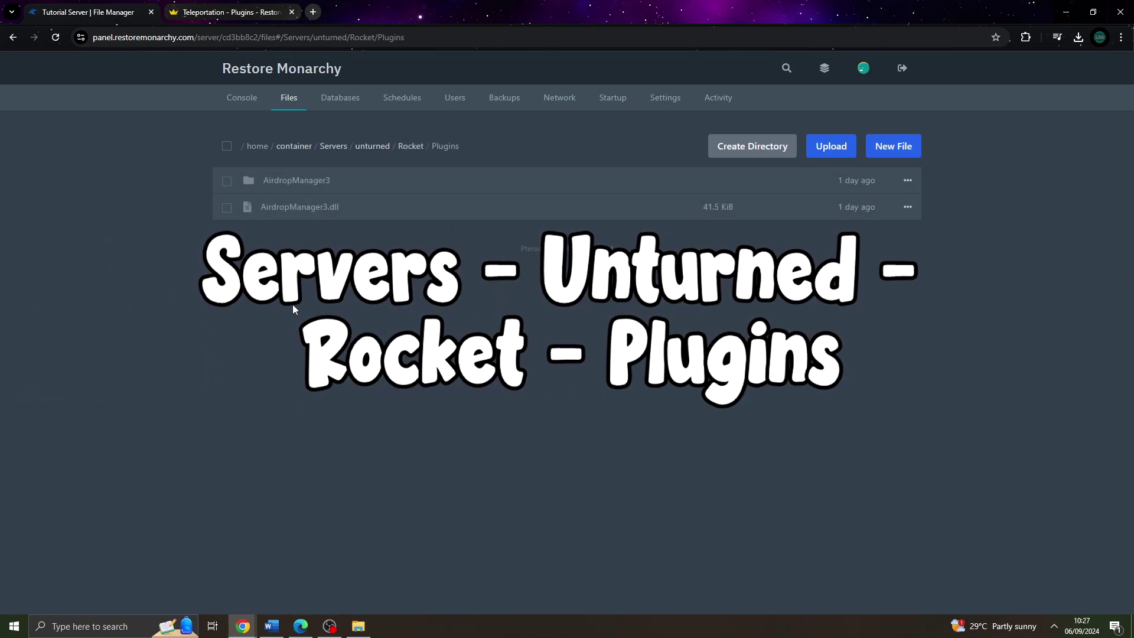
click(357, 632)
drag(412, 7, 447, 263)
drag(330, 335, 548, 374)
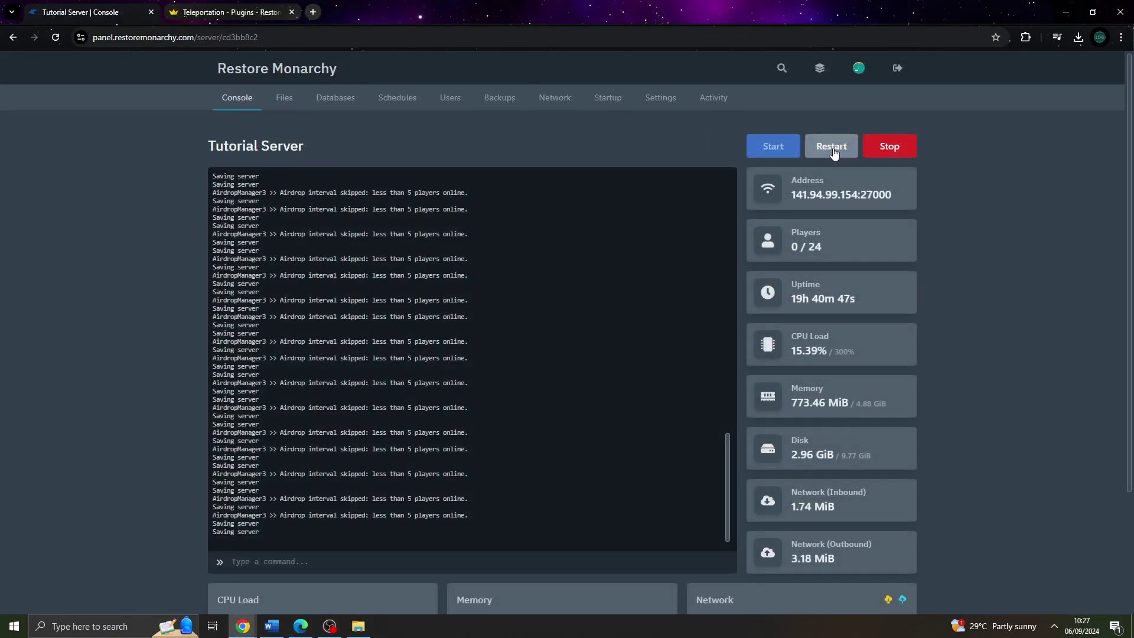
click(833, 148)
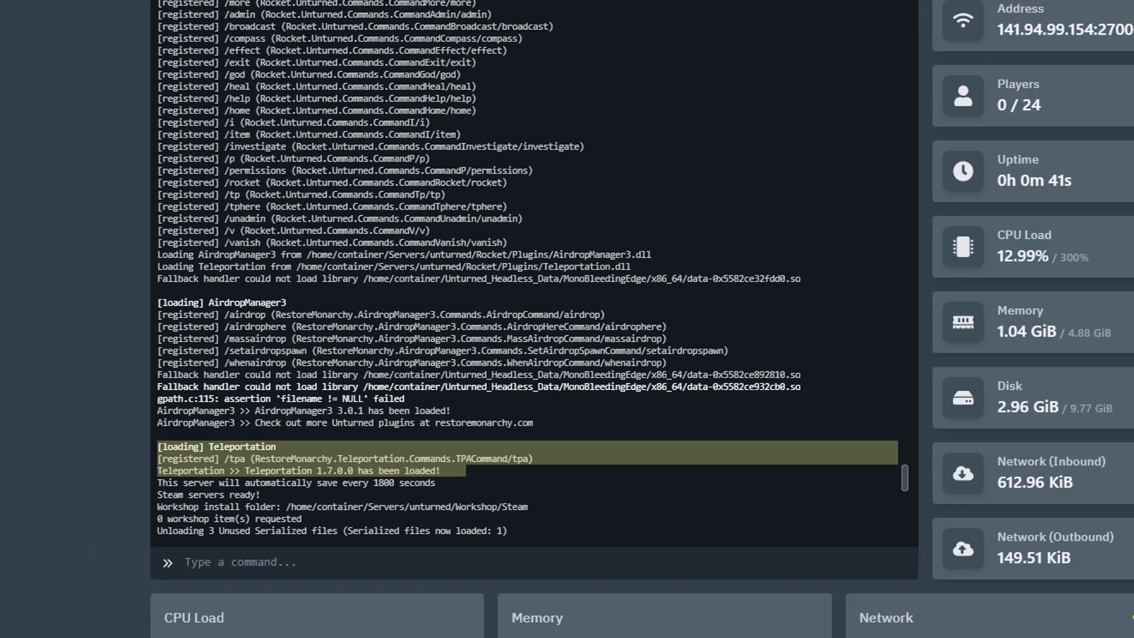
Open Permissions.config.xml from the server's Servers/unturned/Rocket directory for editing
click(501, 267)
click(293, 100)
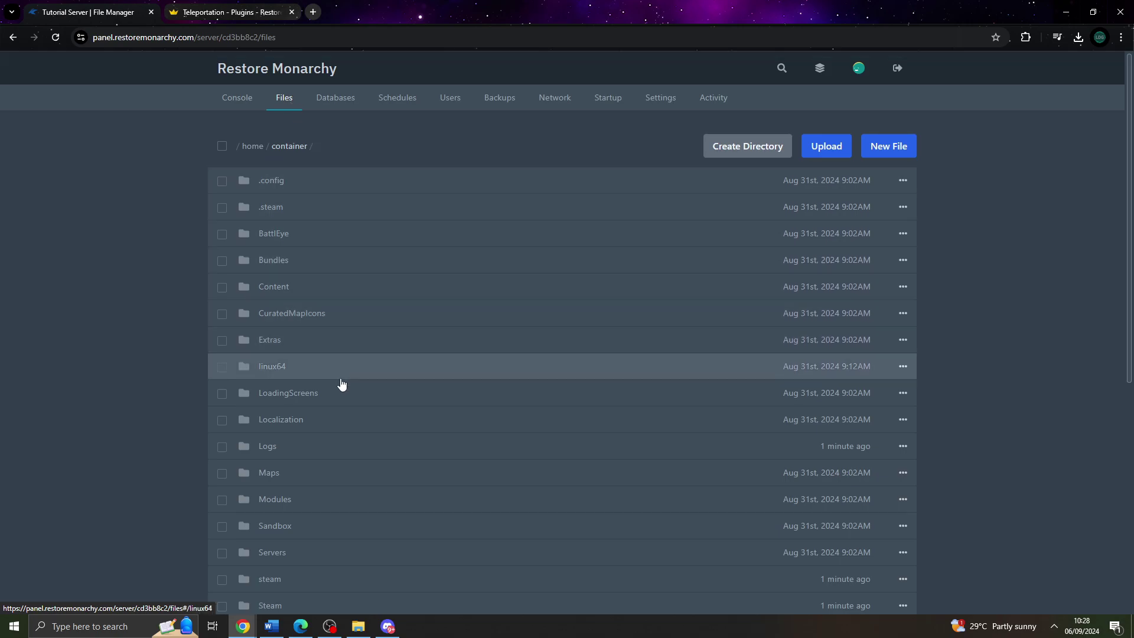
click(270, 553)
click(296, 185)
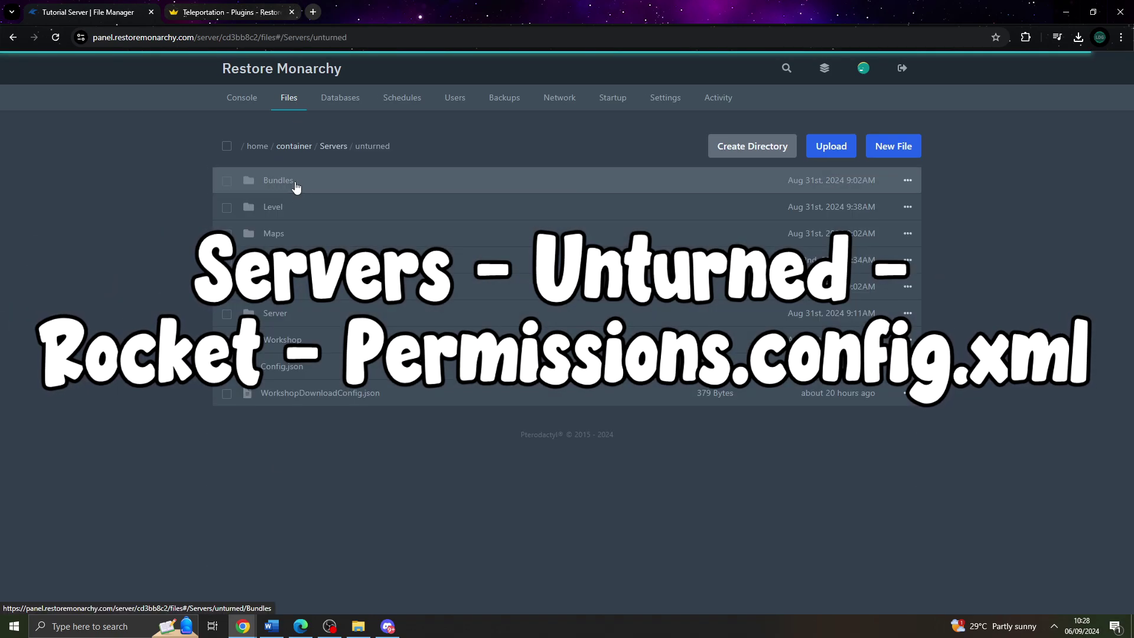
click(296, 294)
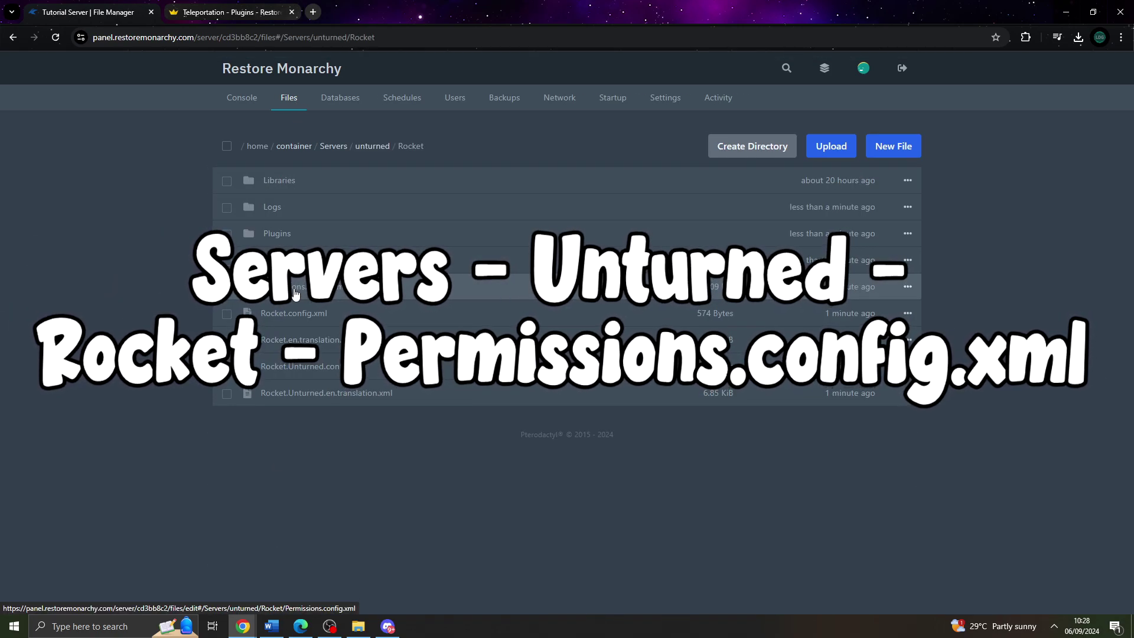
click(329, 288)
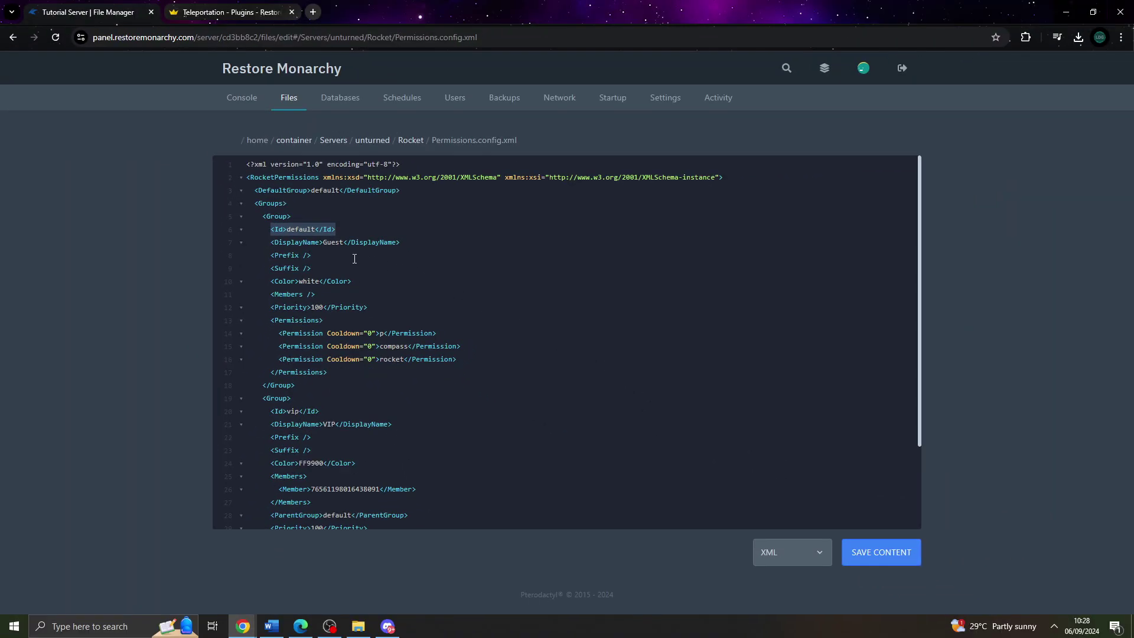
Copy the tpa permission line from the Teleportation plugin page and add it below the rocket permission in the default group
drag(525, 365, 241, 329)
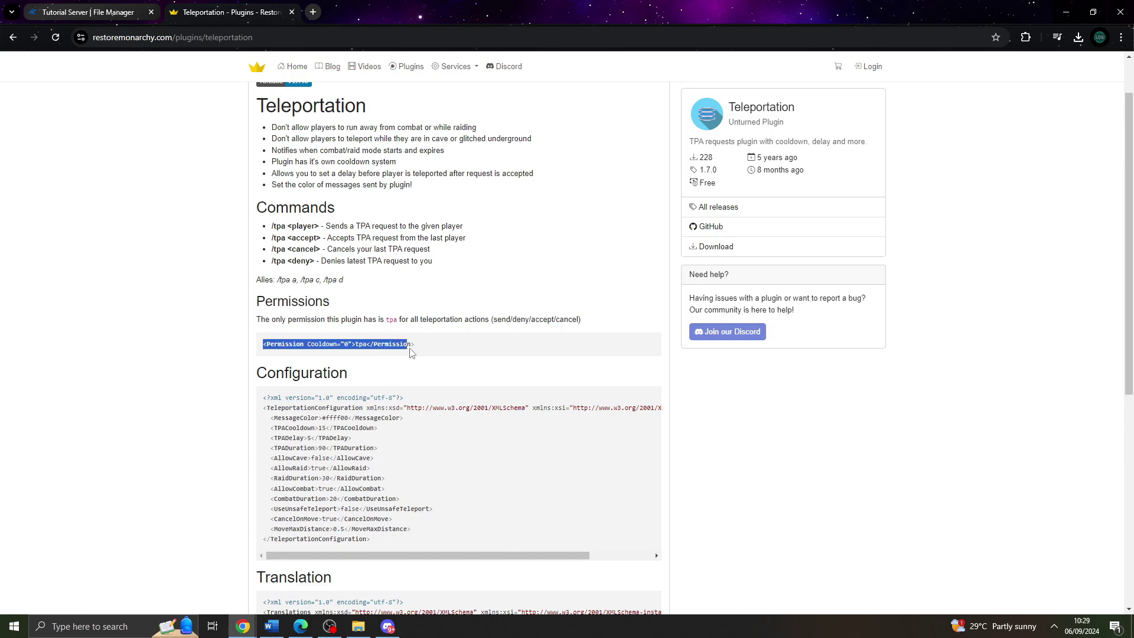
right_click(377, 338)
click(384, 349)
click(127, 8)
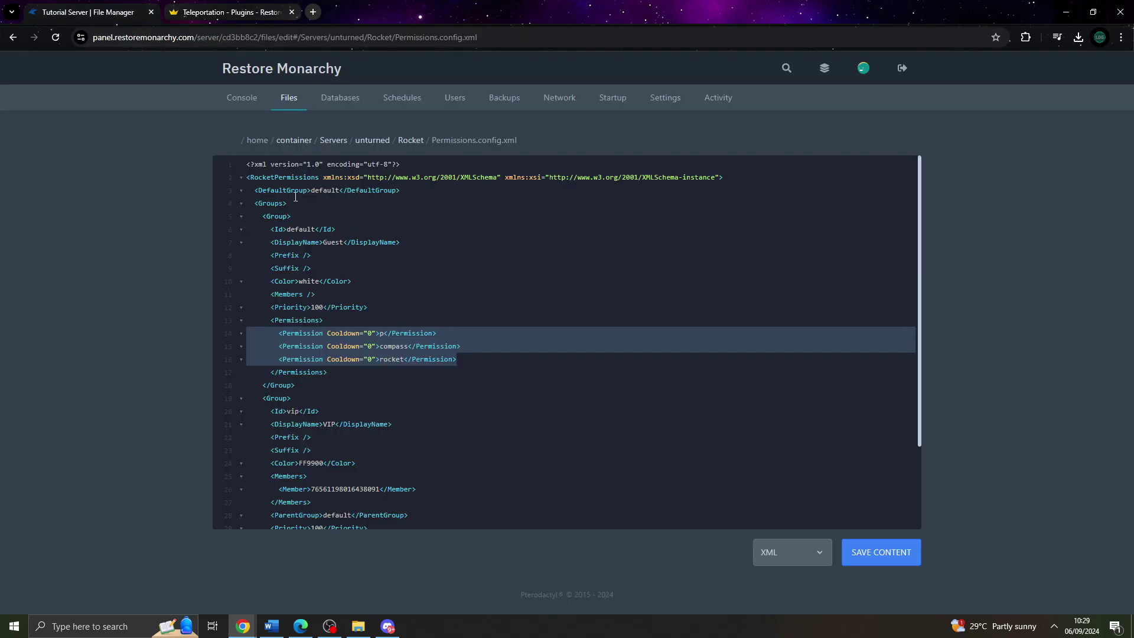
click(501, 356)
key(Return)
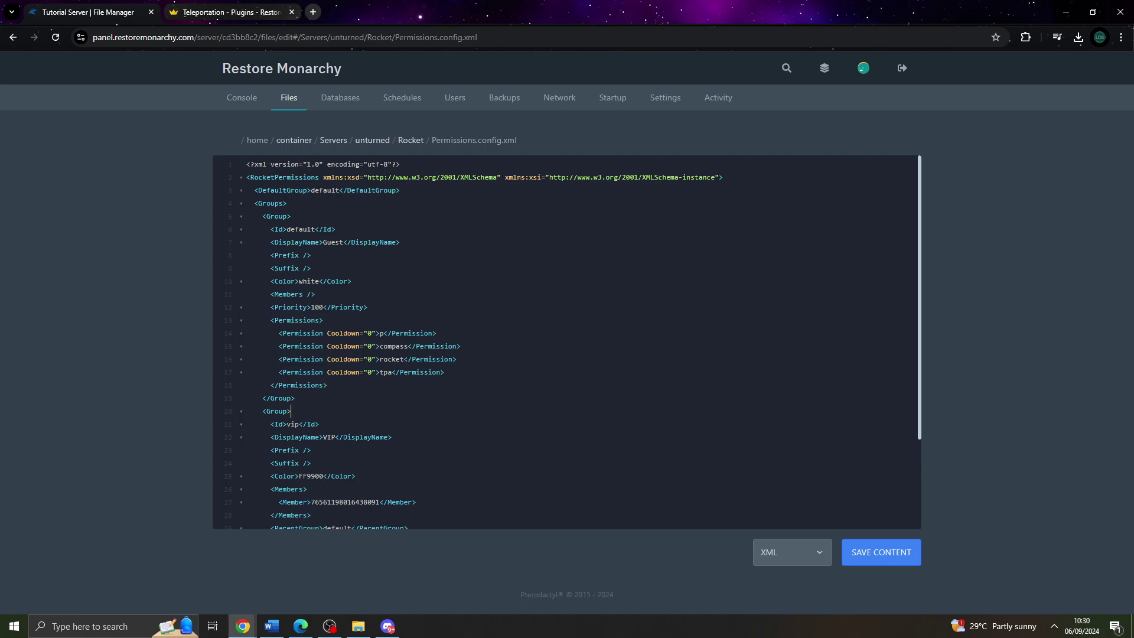
Save Permissions.config.xml and reload the permissions from the server console with the p reload command
click(897, 562)
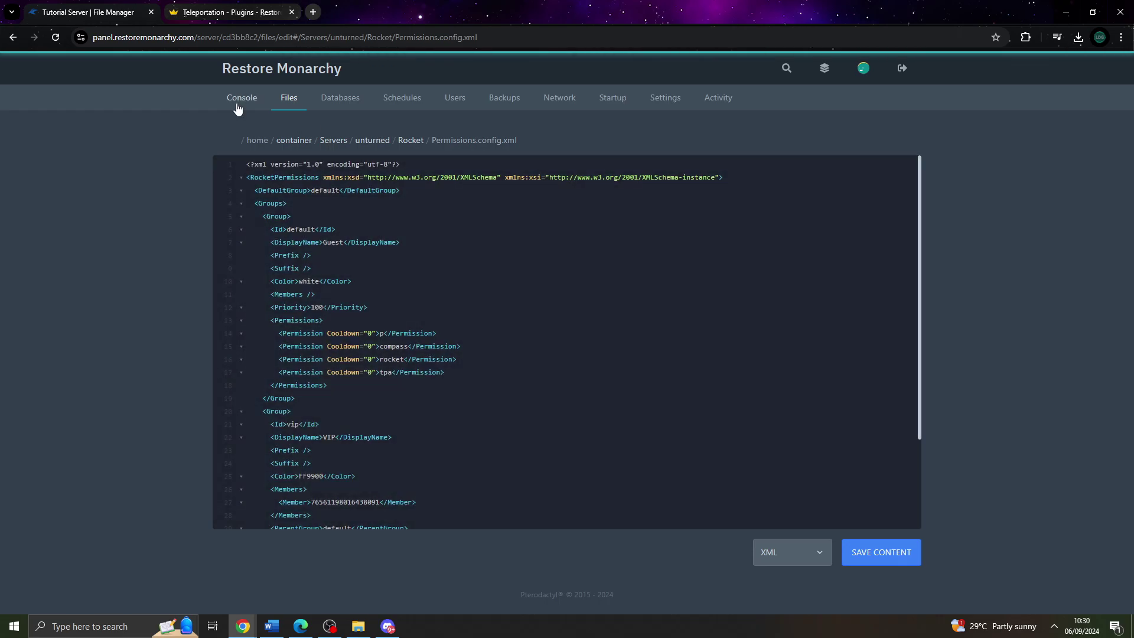
click(242, 100)
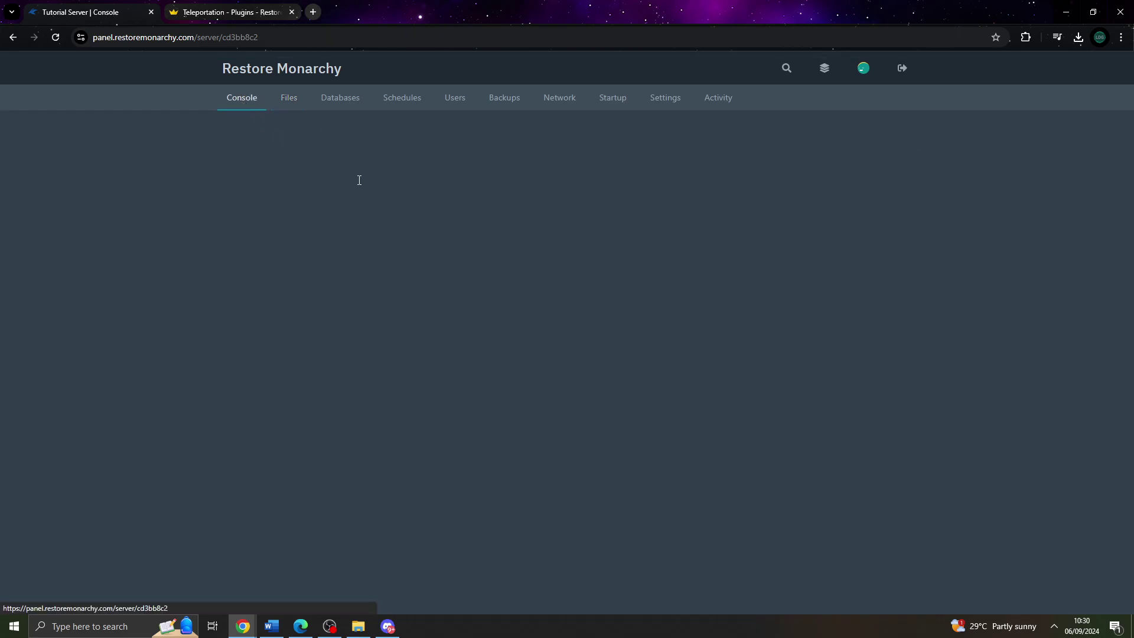
text(p relo)
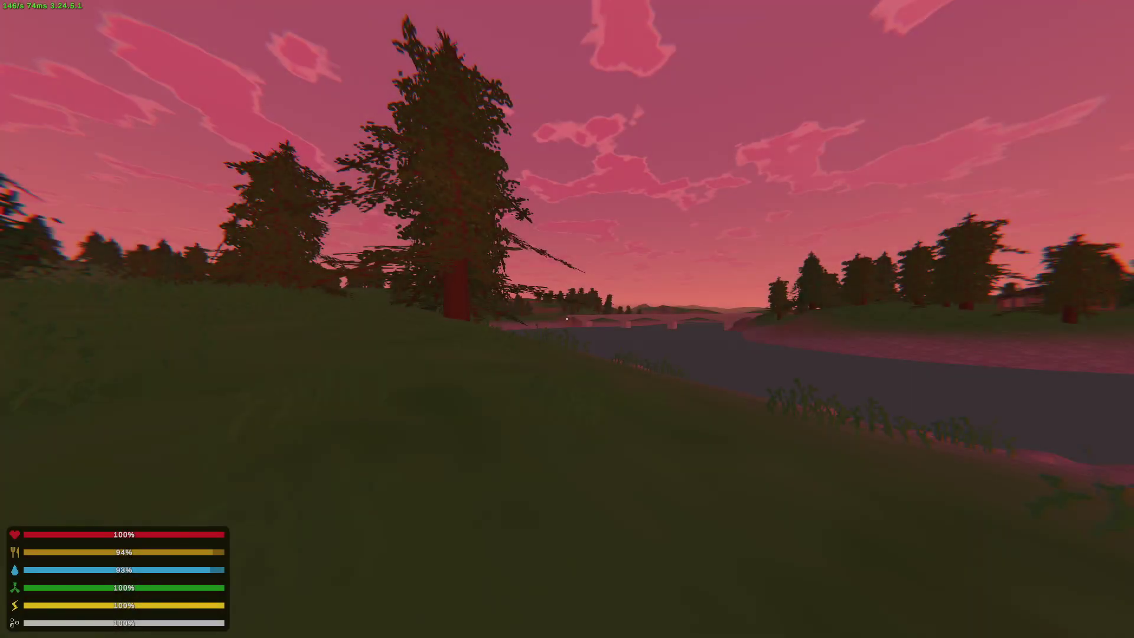
Switch to Unturned and list the player's groups and permissions with a chat command
text(j)
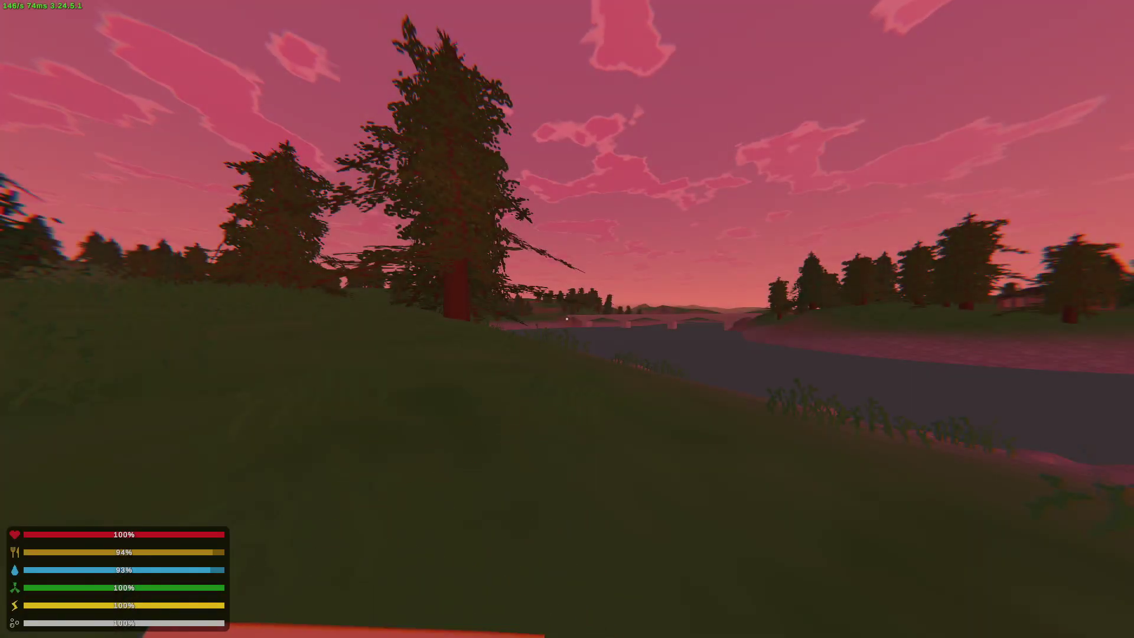
text(/p)
key(Return)
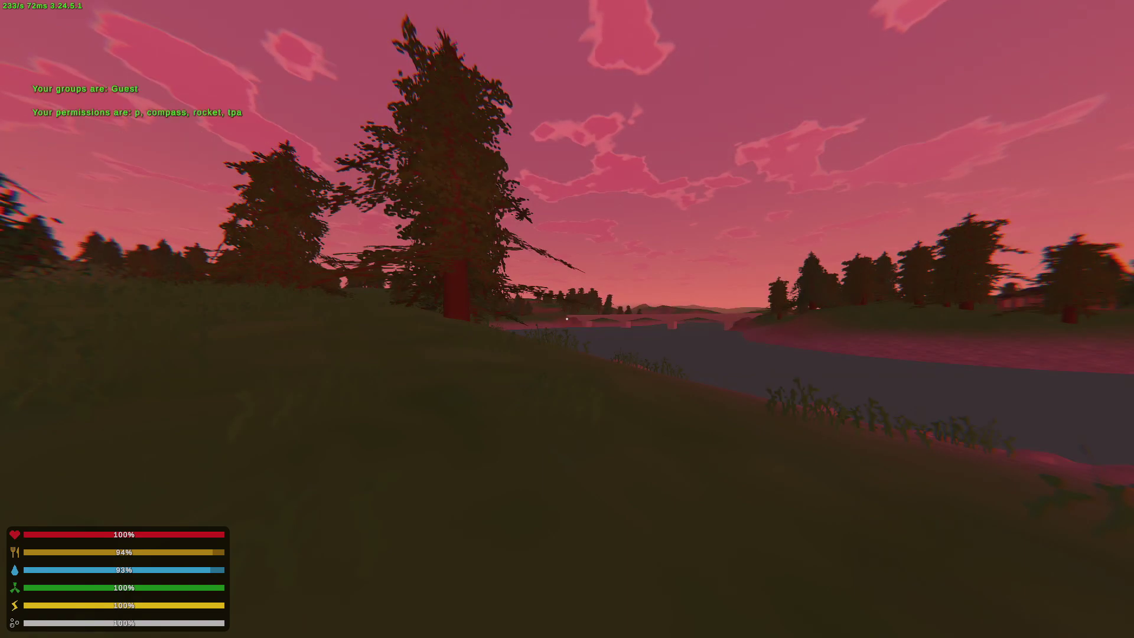
Send a teleport request to another player through the game chat with the /tpa command
text(j/t)
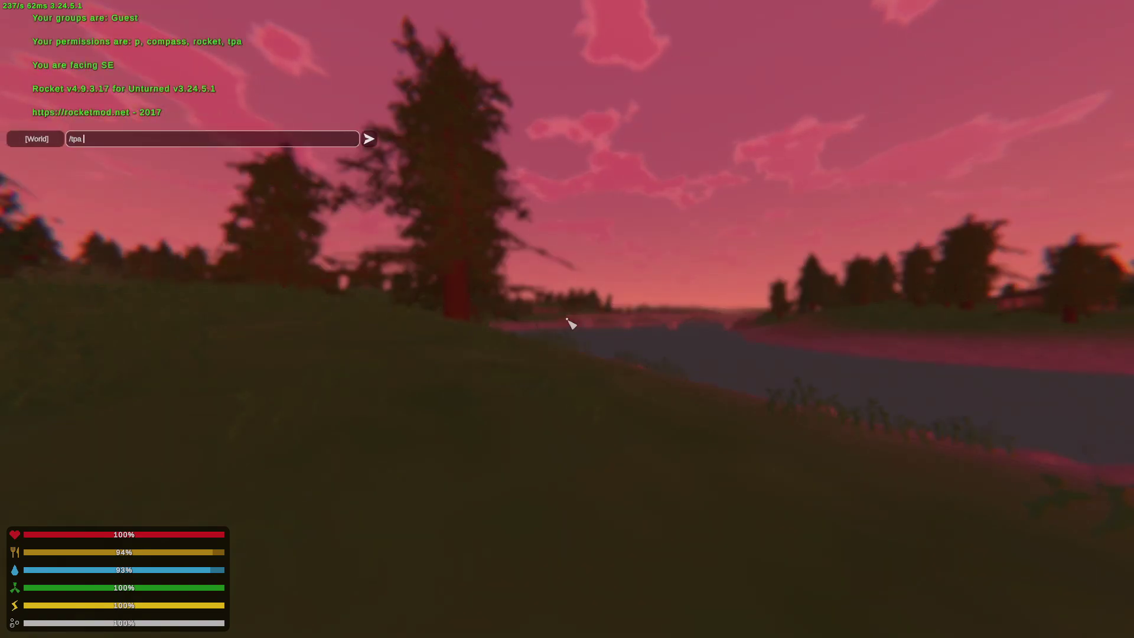
text(pa mcrow)
key(Return)
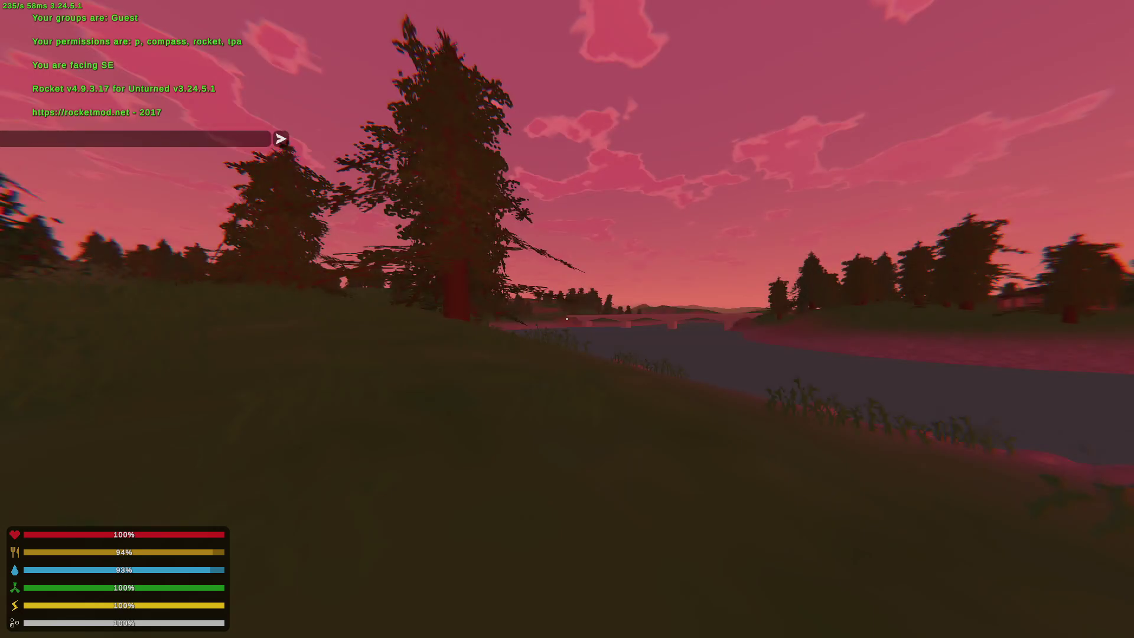
key(m)
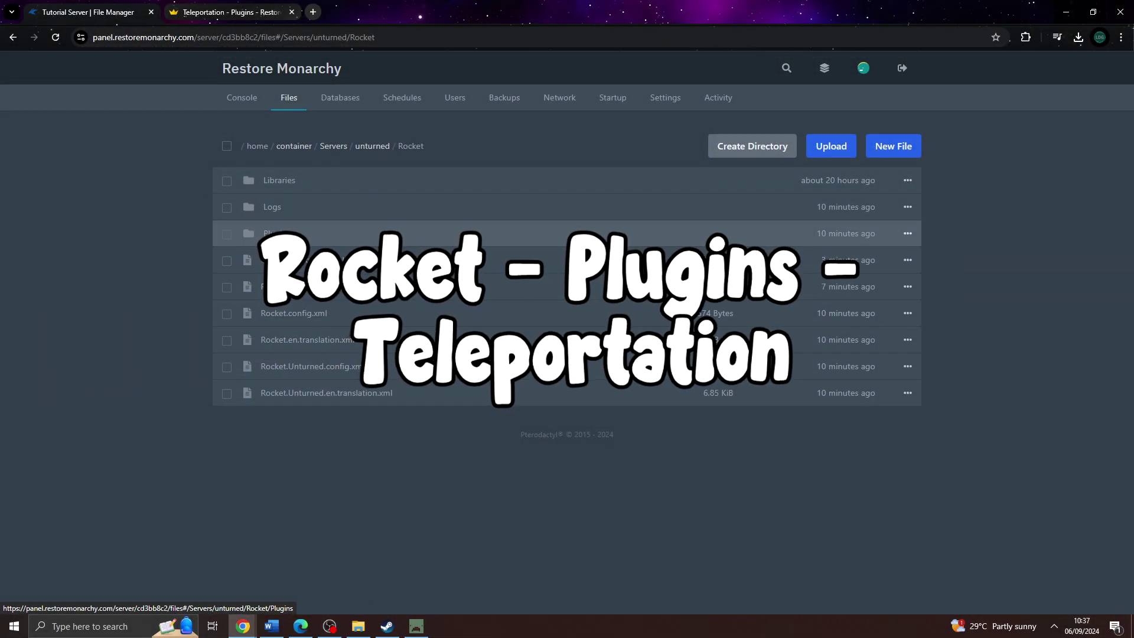
Switch back to the server's file manager in the browser and open Teleportation.configuration.xml in Rocket/Plugins/Teleportation
click(278, 233)
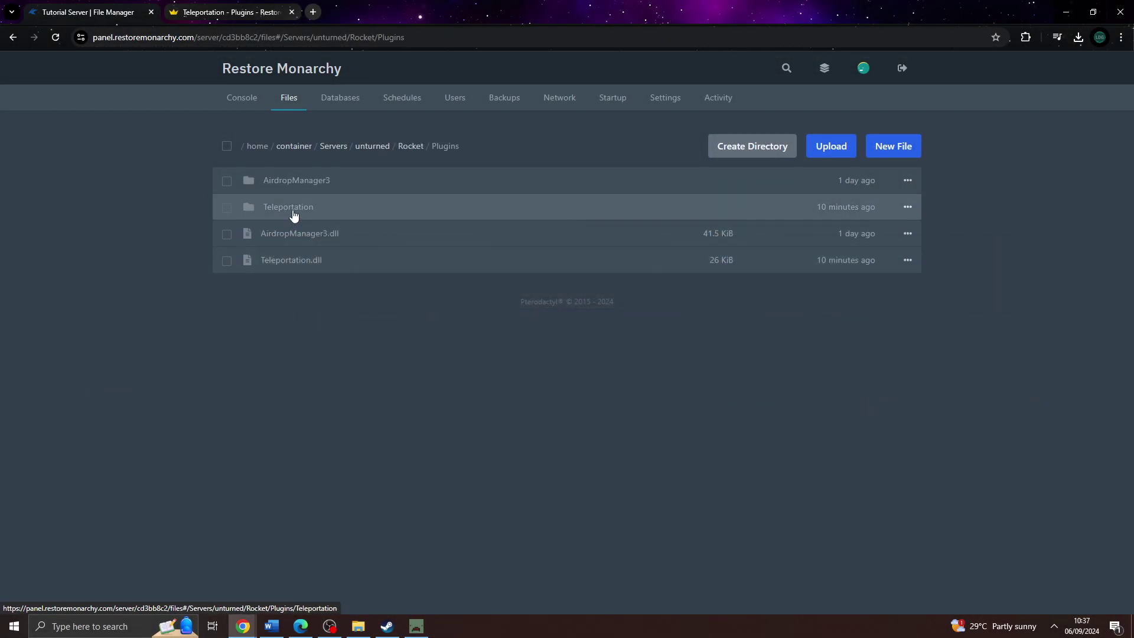
click(293, 216)
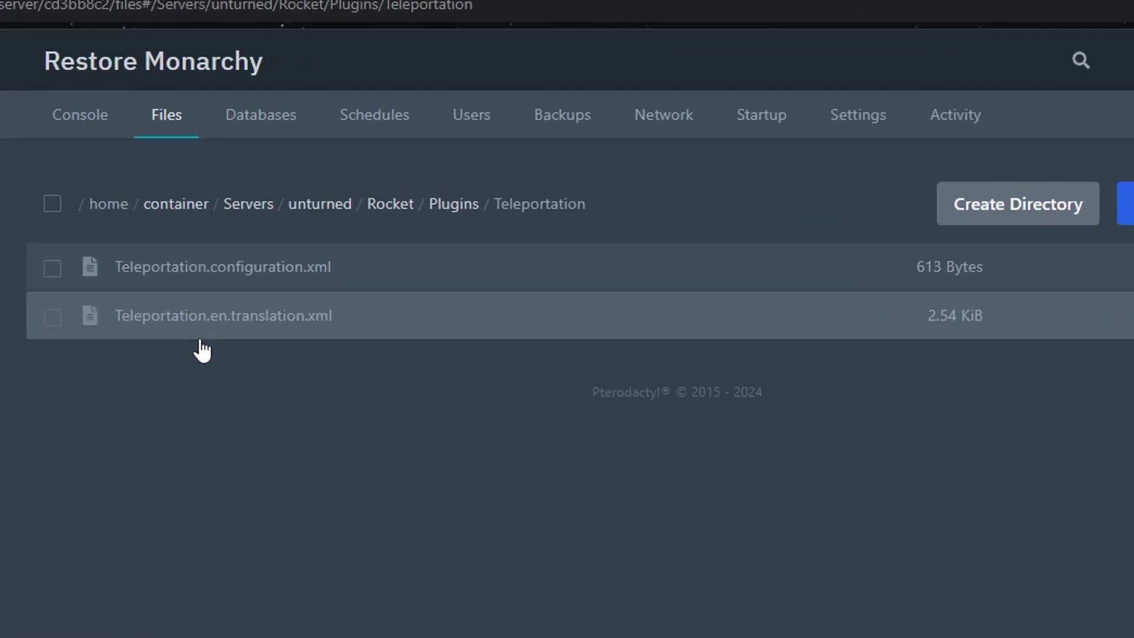
click(210, 283)
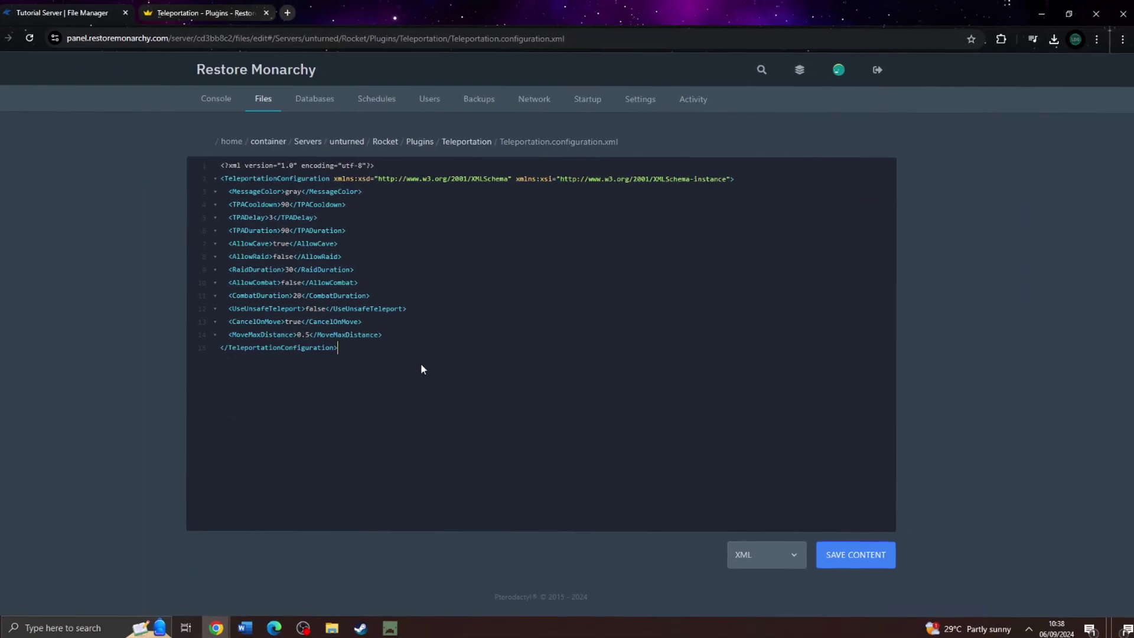
key(ctrl+a)
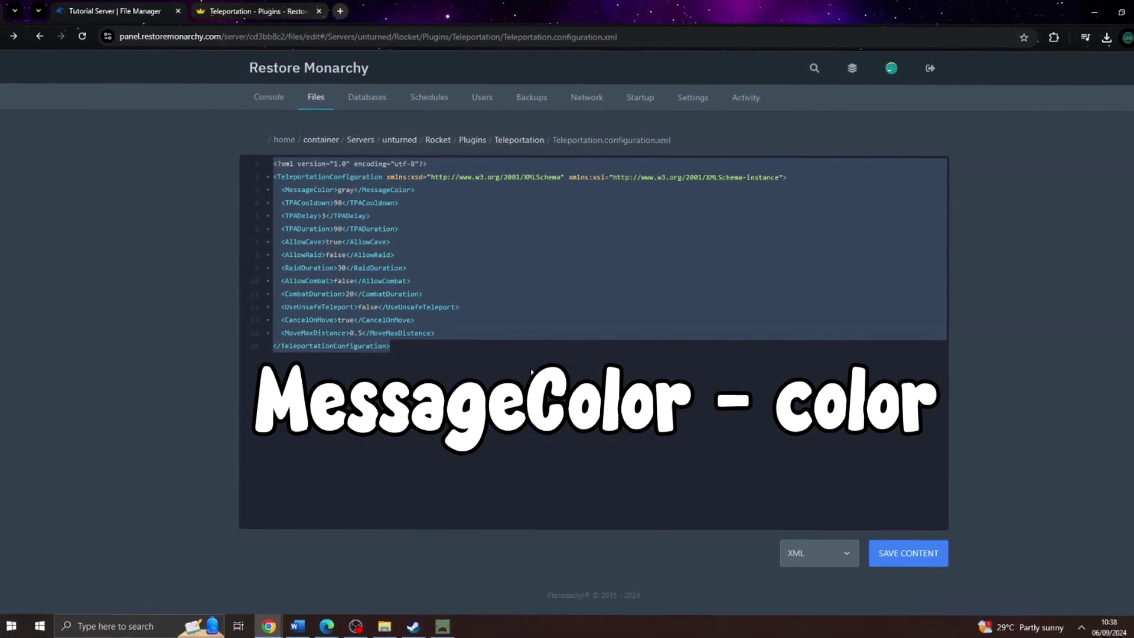
click(521, 356)
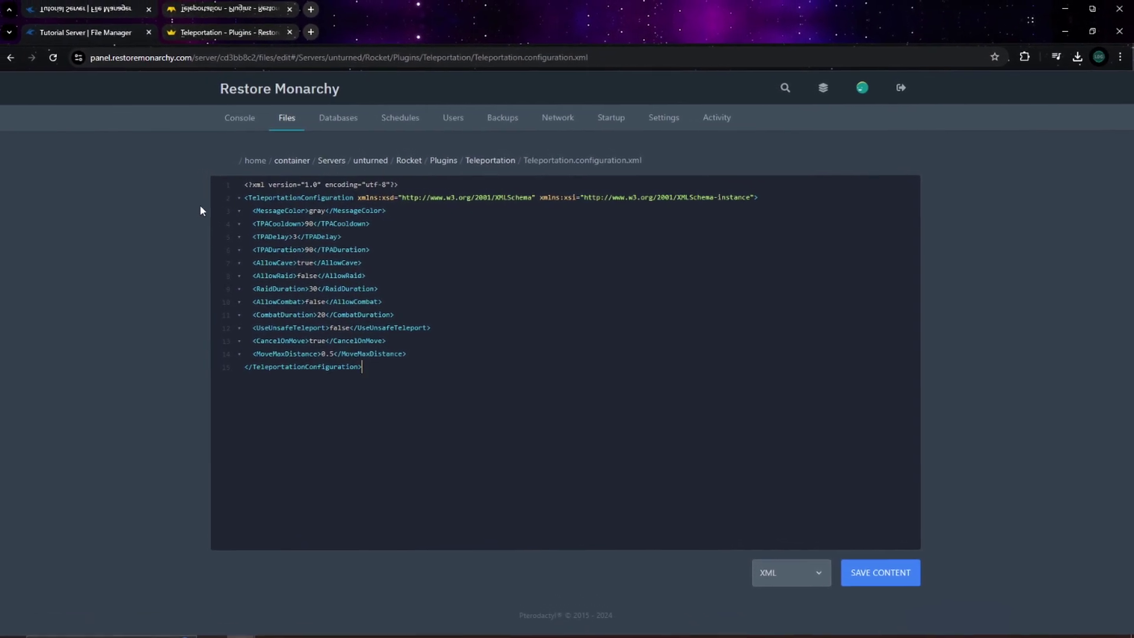
Set the MessageColor value in the teleportation configuration to yellow
drag(233, 194, 375, 181)
click(303, 192)
key(BackSpace)
key(BackSpace)
key(BackSpace)
text(e)
key(BackSpace)
key(Right)
text(ellow)
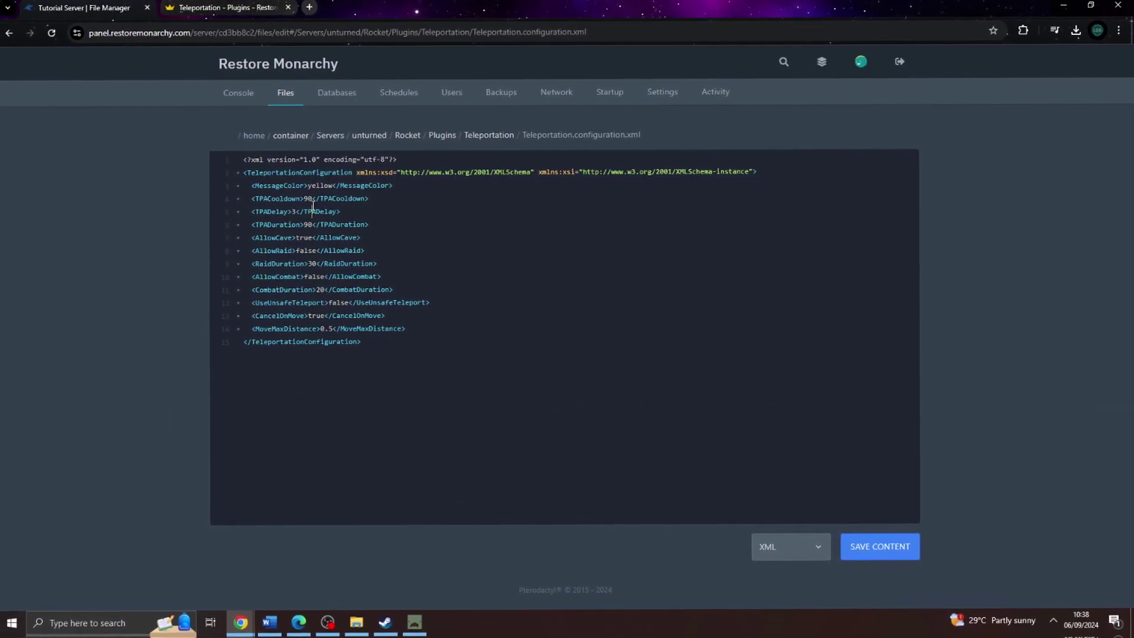
Set the TPACooldown value in the teleportation configuration to 15
key(BackSpace)
key(BackSpace)
text(15)
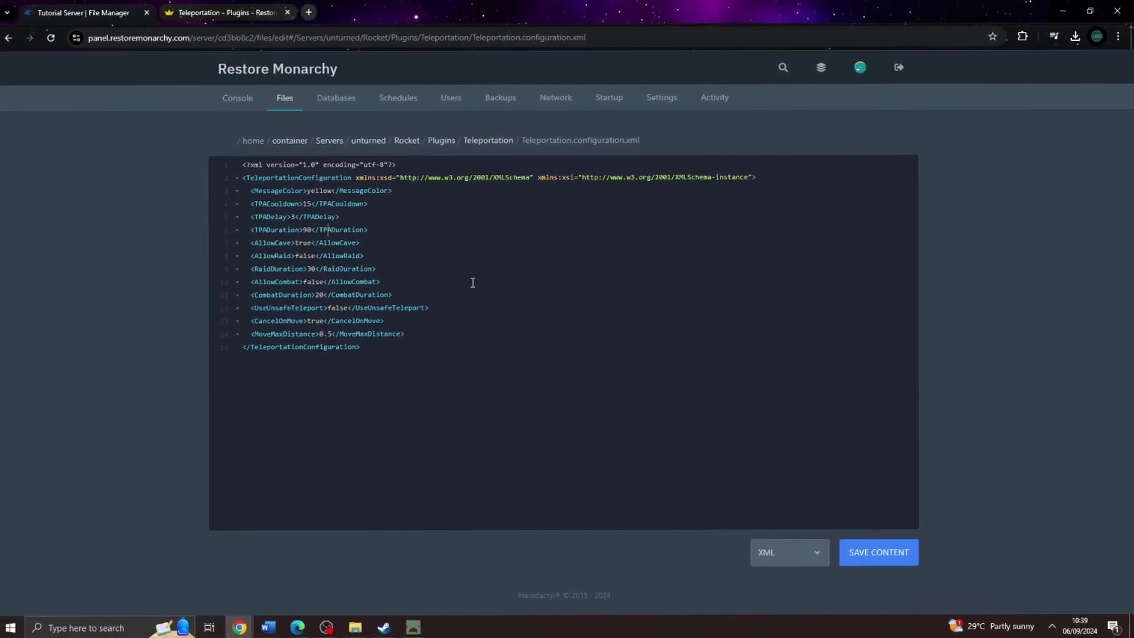
Set MoveMaxDistance to 5, save the teleportation configuration file and return to the server console
click(339, 331)
key(BackSpace)
key(BackSpace)
click(441, 355)
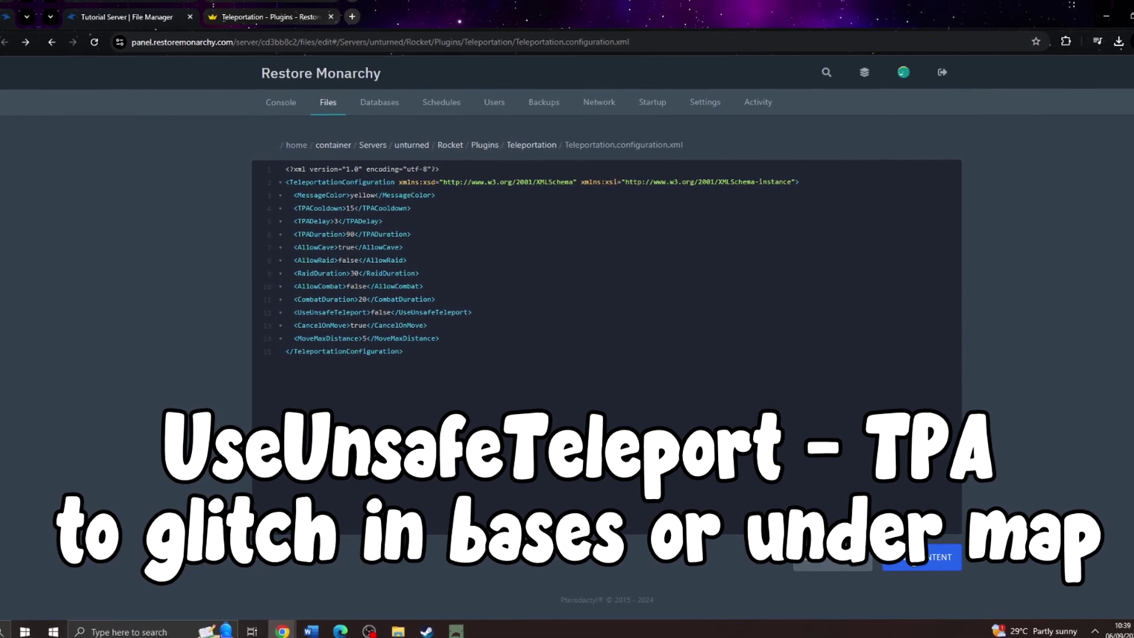
click(914, 561)
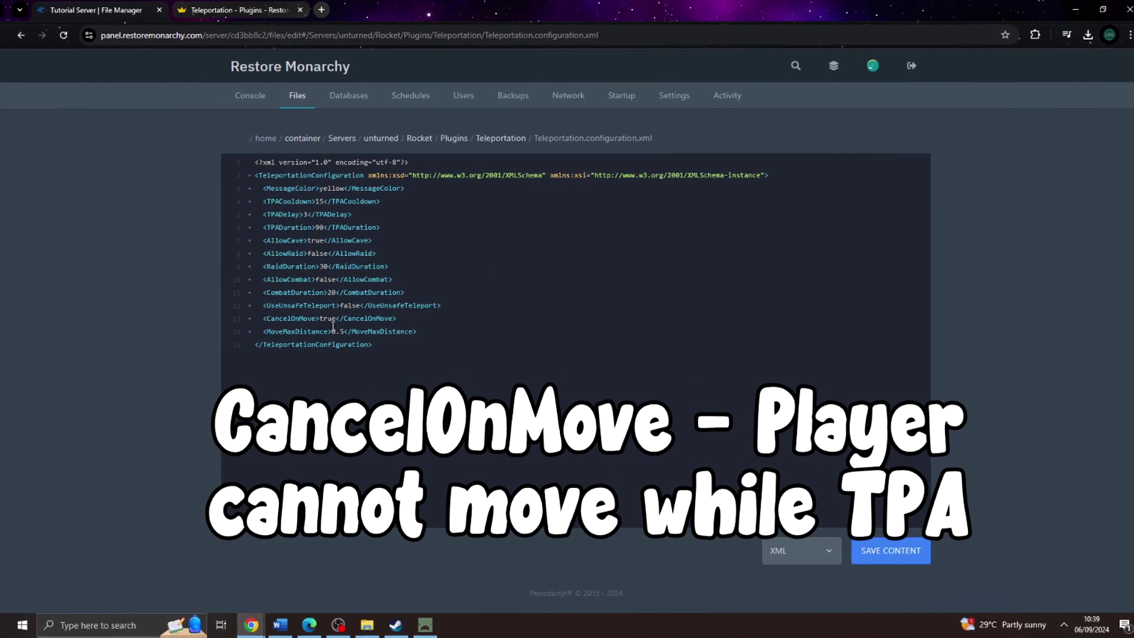
click(340, 331)
key(BackSpace)
key(BackSpace)
click(451, 353)
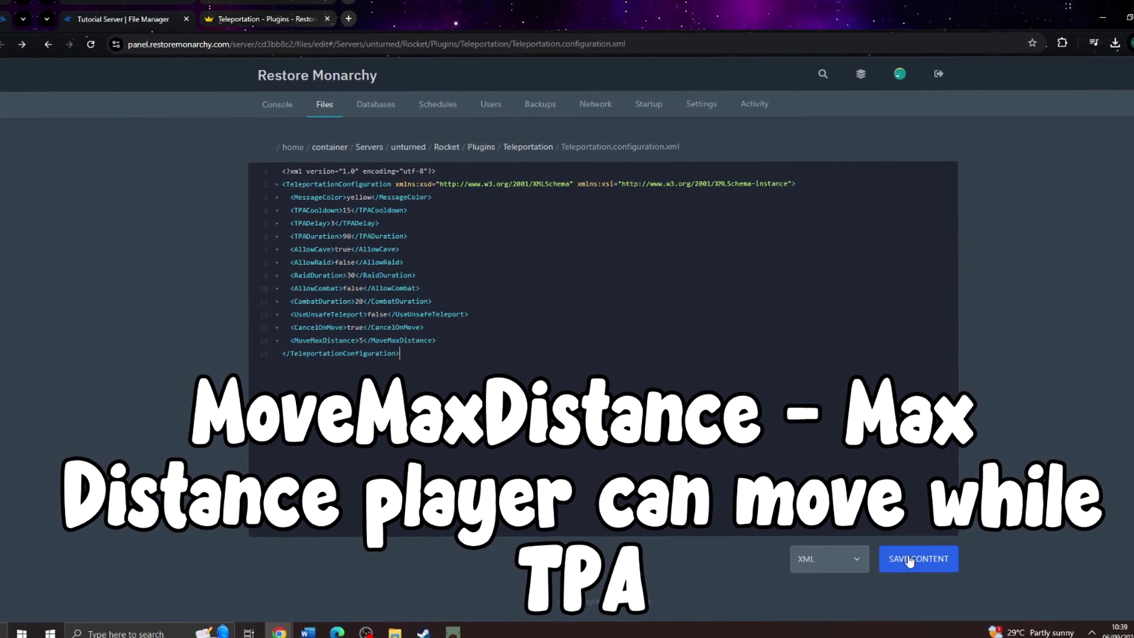
click(912, 555)
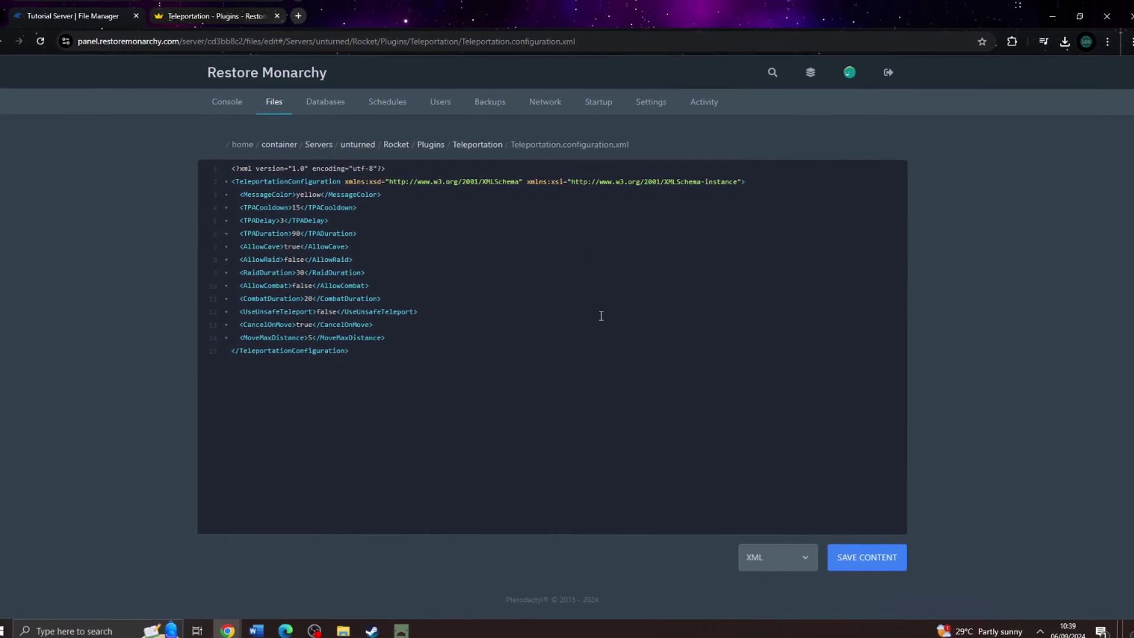
click(225, 92)
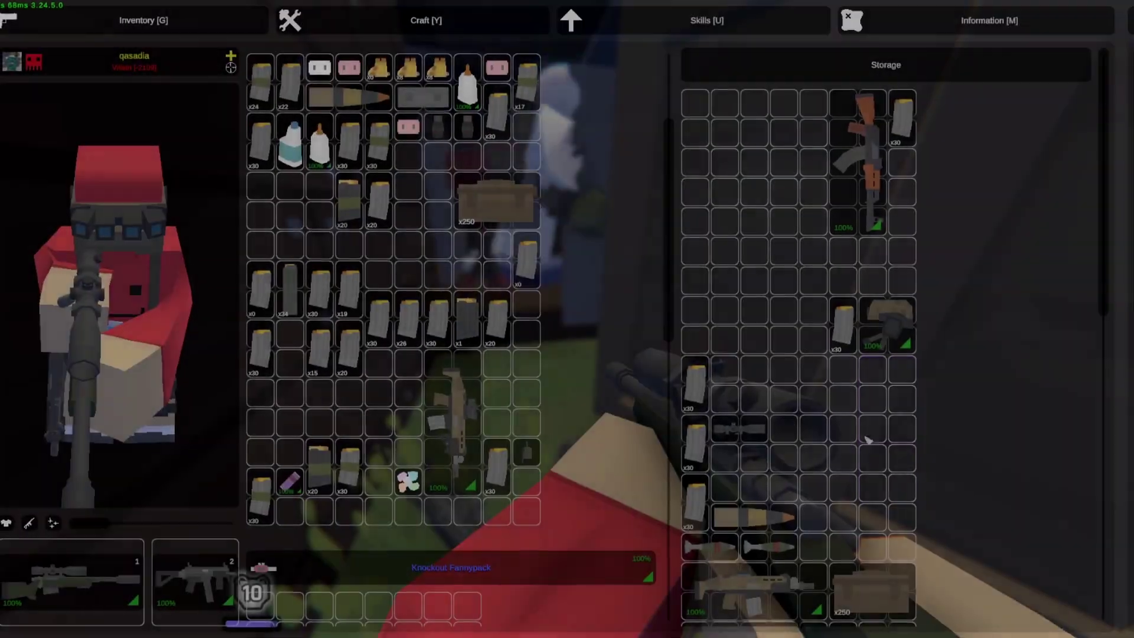
scroll(867, 440, down, 5)
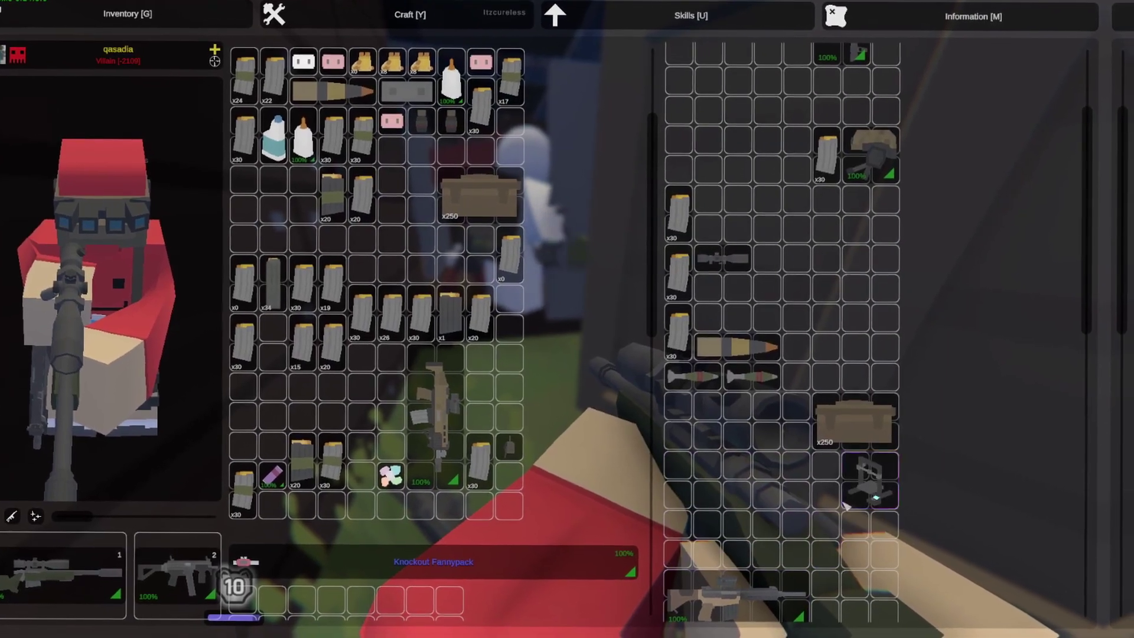
key(g)
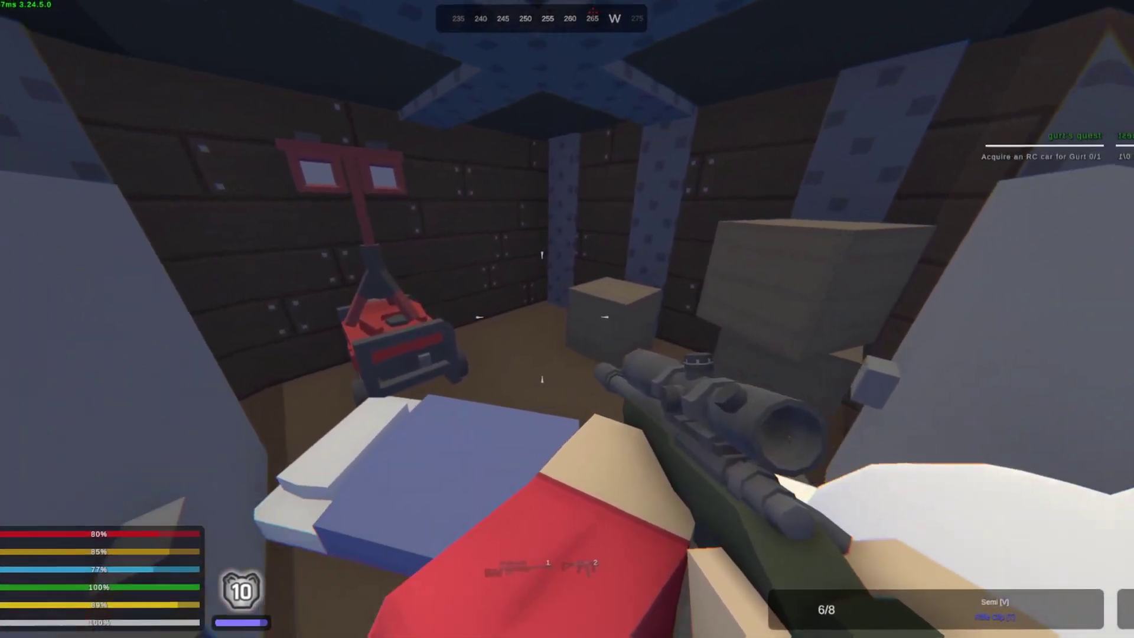
key(f)
ctrl+click(679, 183)
ctrl+click(691, 236)
ctrl+click(810, 186)
key(g)
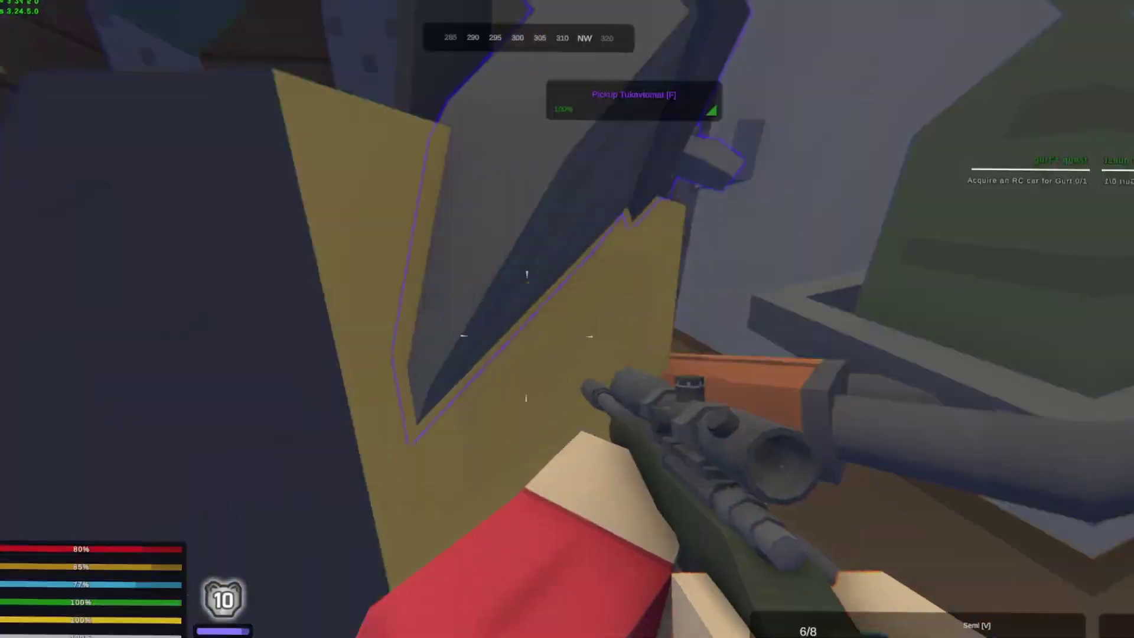
key(f)
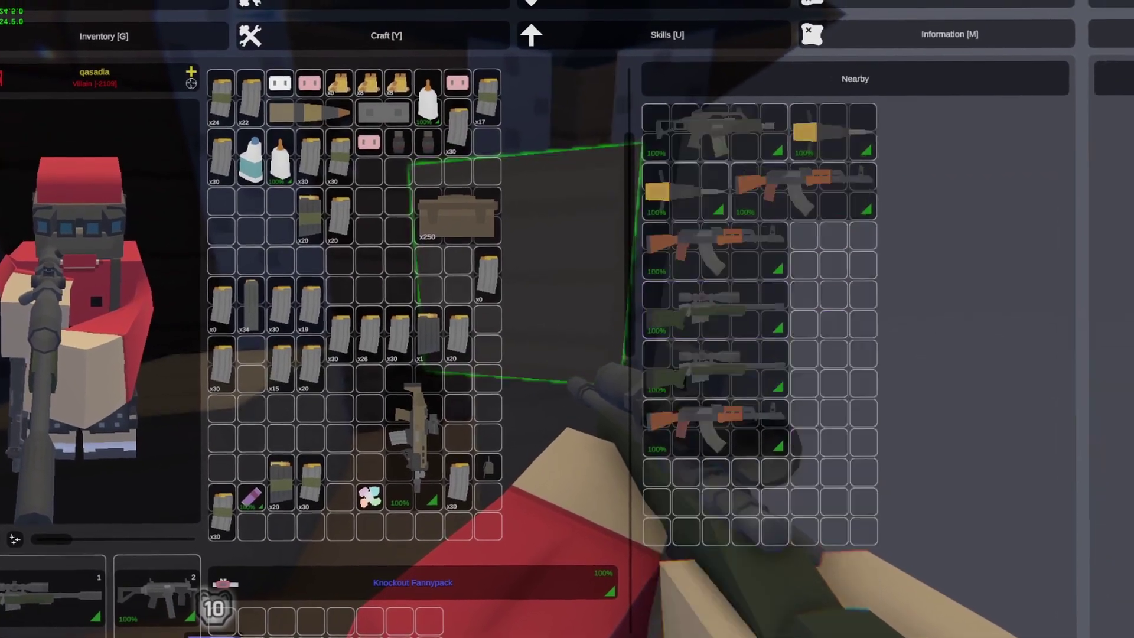